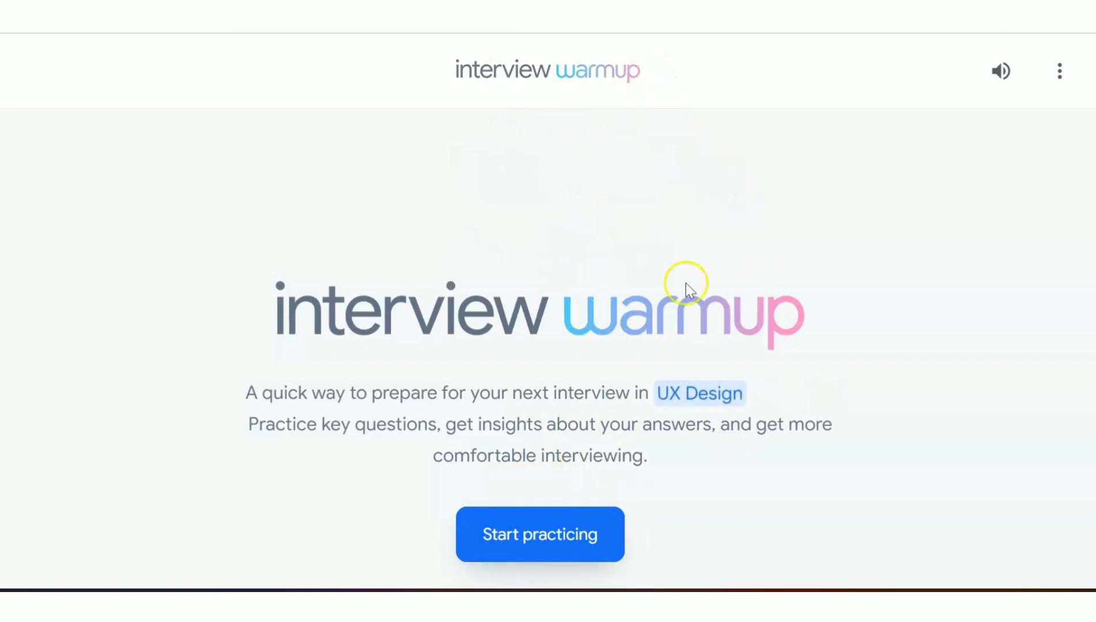
# Start practicing and pick IT Support as the interview field.
pyautogui.click(562, 547)
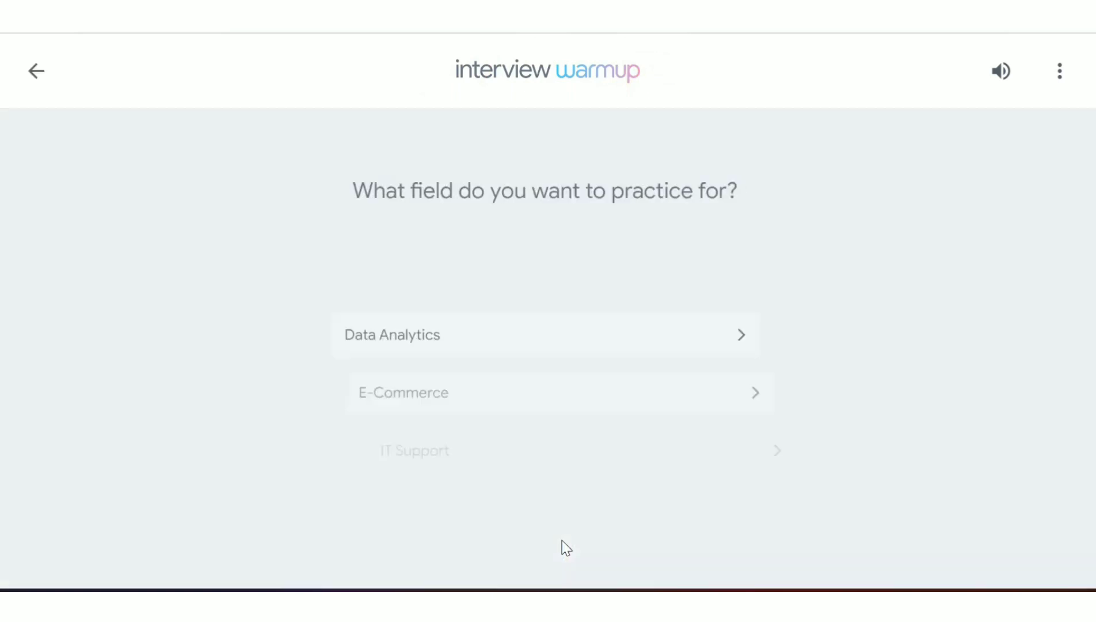
pyautogui.scroll(-1, 540, 403)
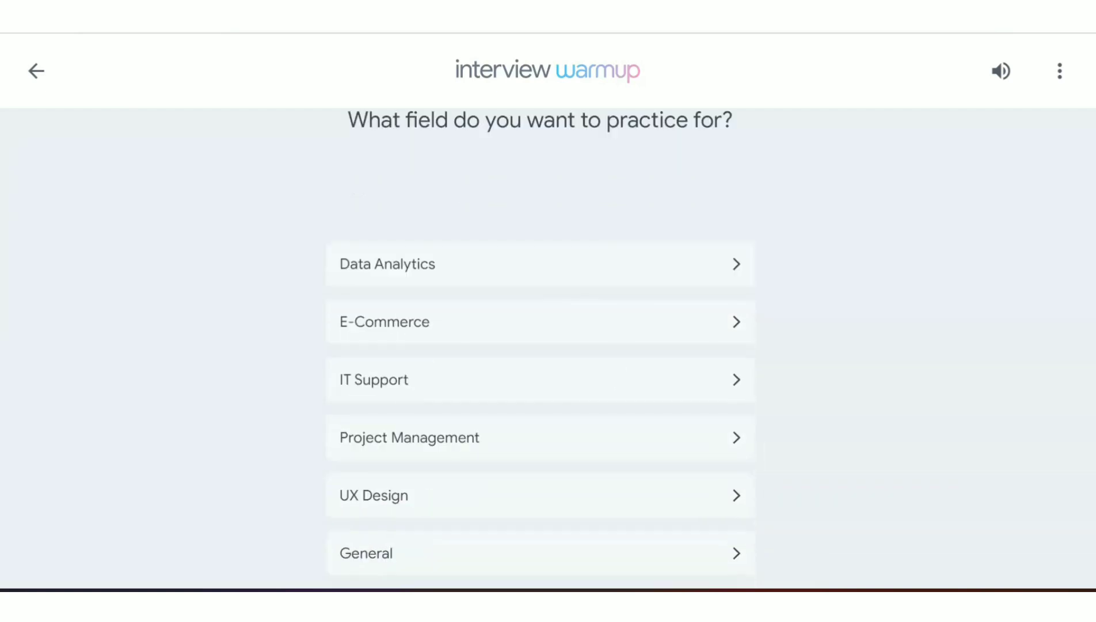
pyautogui.scroll(1, 540, 345)
pyautogui.scroll(-1, 540, 345)
pyautogui.click(699, 384)
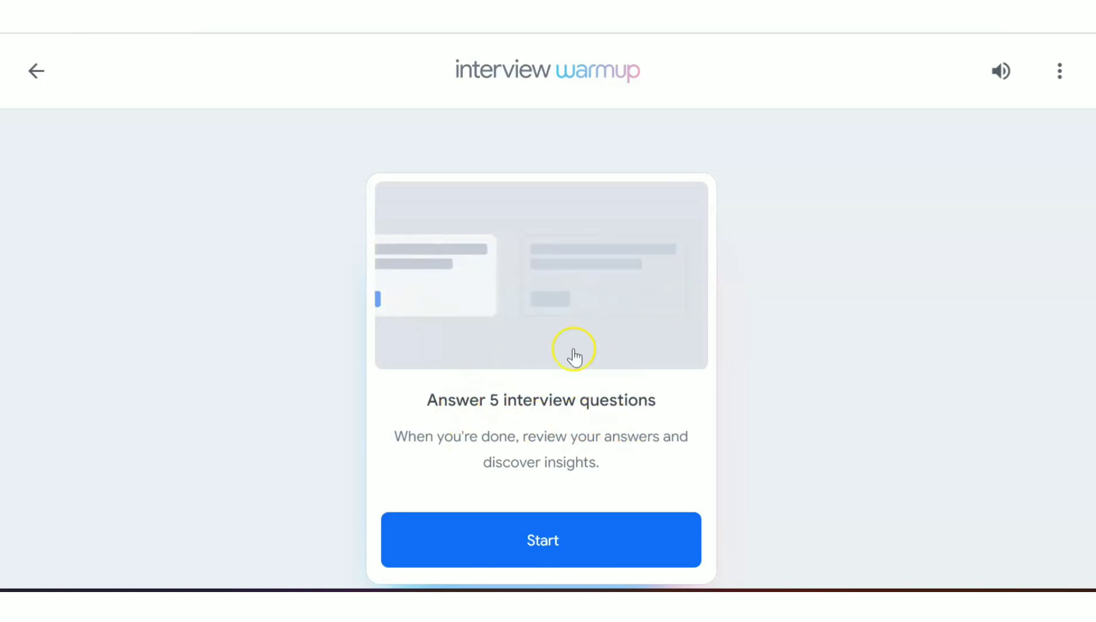
# Start the IT Support interview and begin a spoken answer to question 1.
pyautogui.click(611, 547)
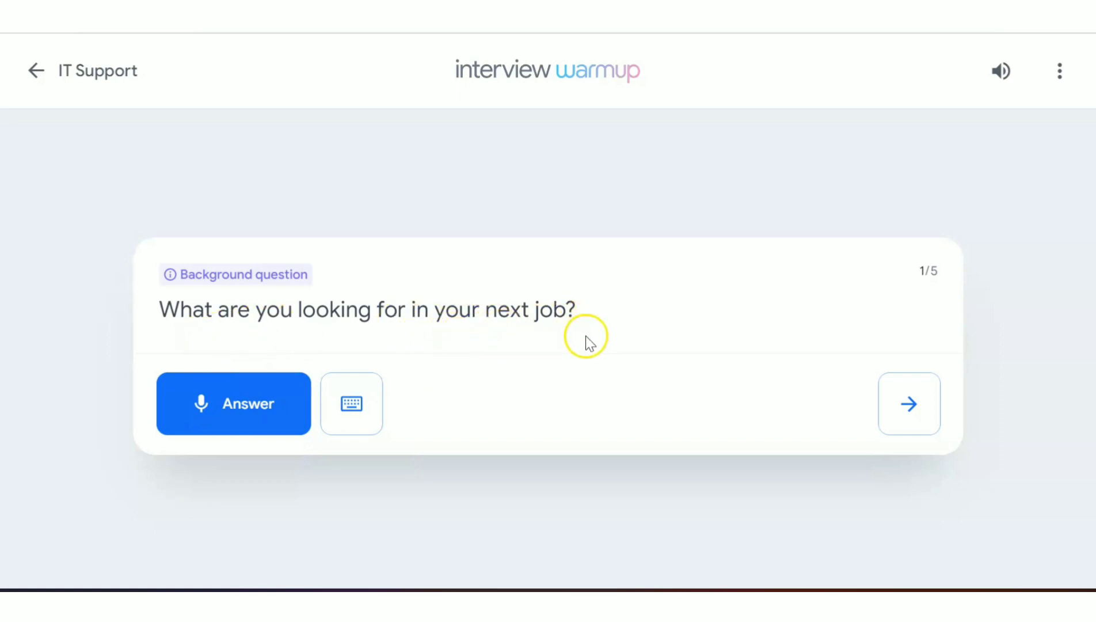
pyautogui.click(255, 402)
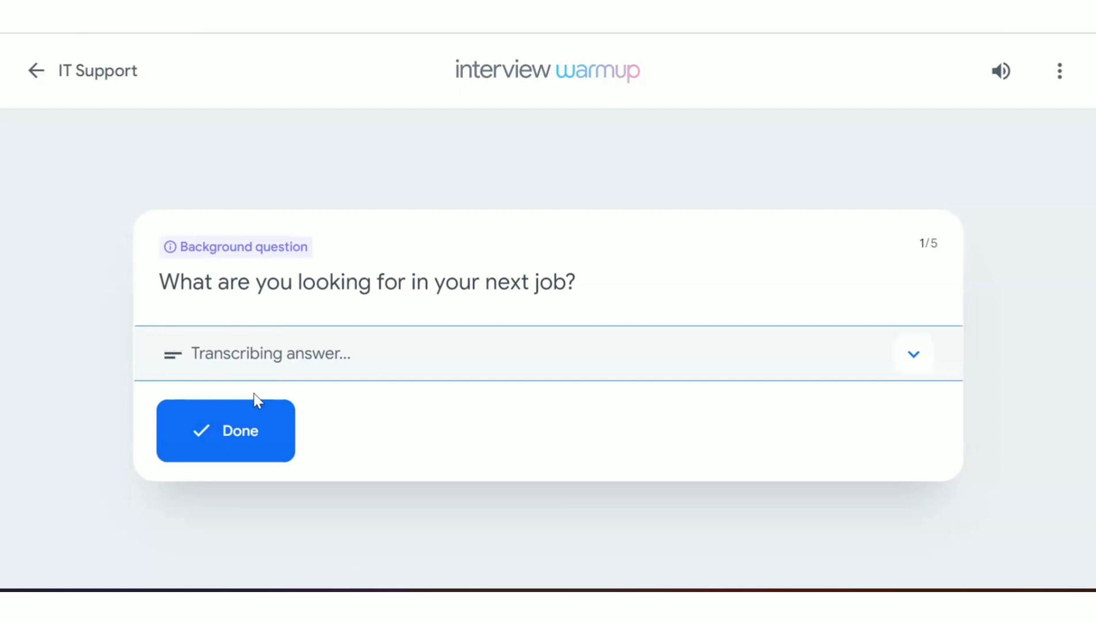
# Stop recording the first answer and advance to question 2.
pyautogui.click(255, 432)
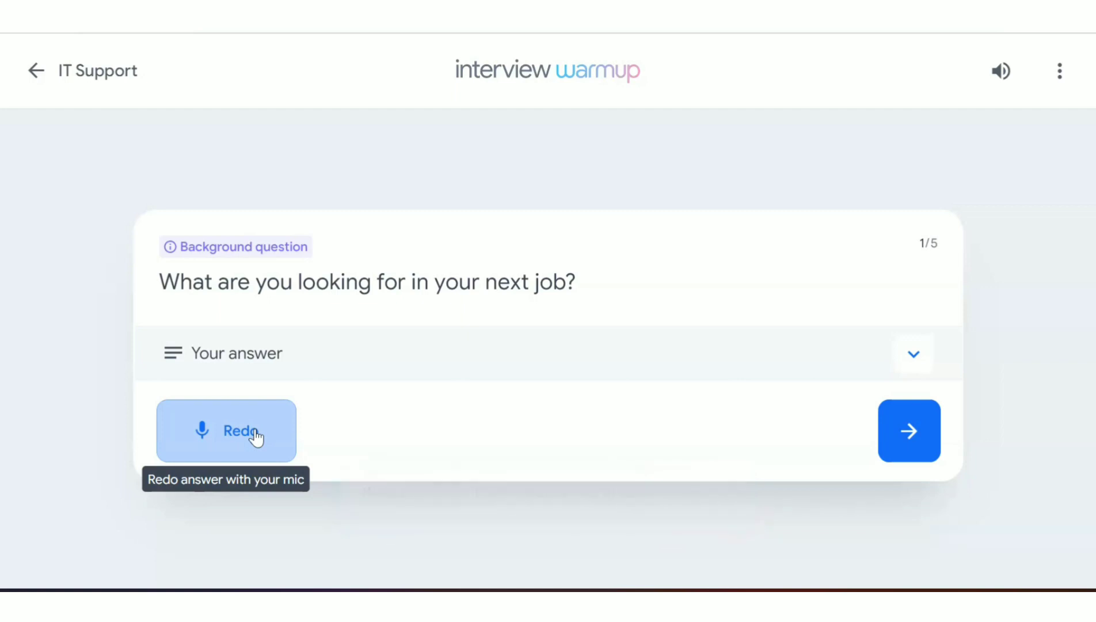
pyautogui.click(928, 430)
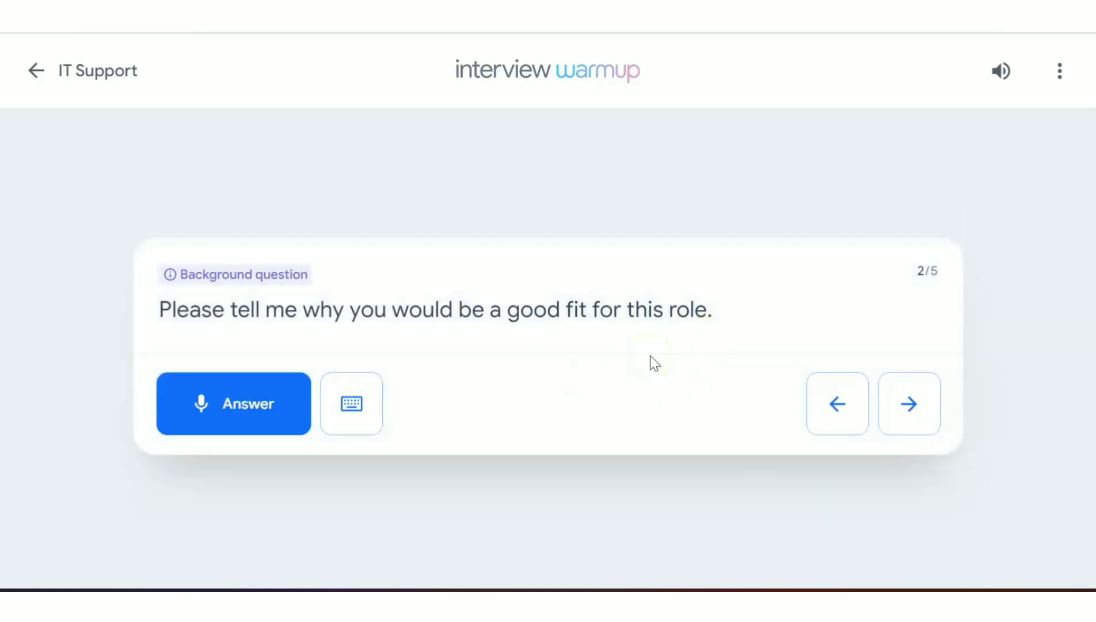
# Record an answer to the good-fit question, then advance to question 3.
pyautogui.click(249, 420)
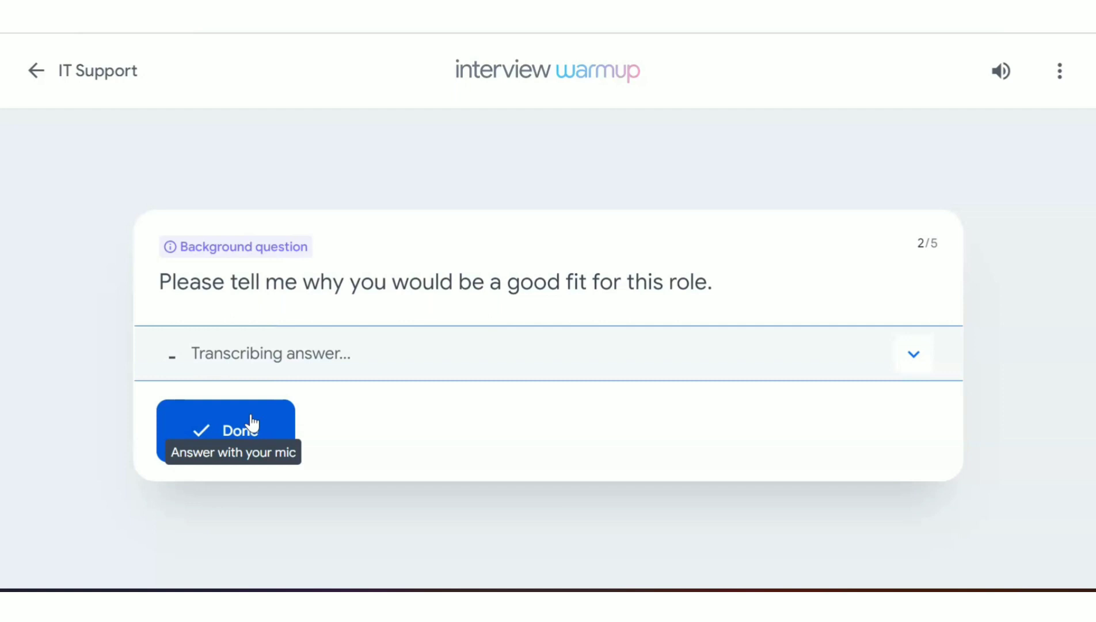
pyautogui.click(251, 420)
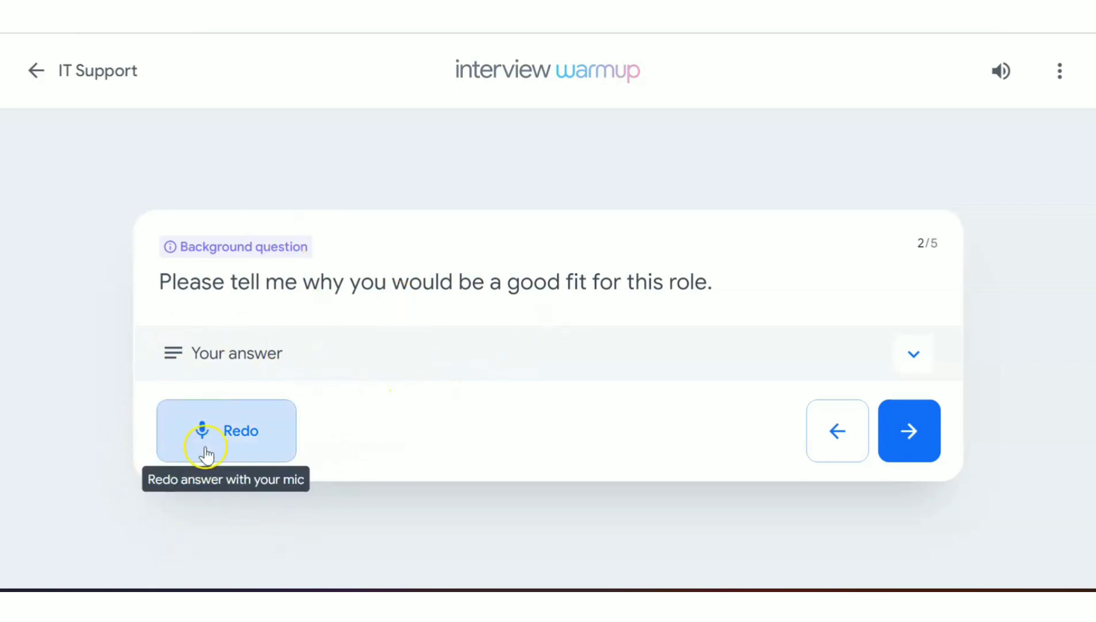
pyautogui.click(915, 443)
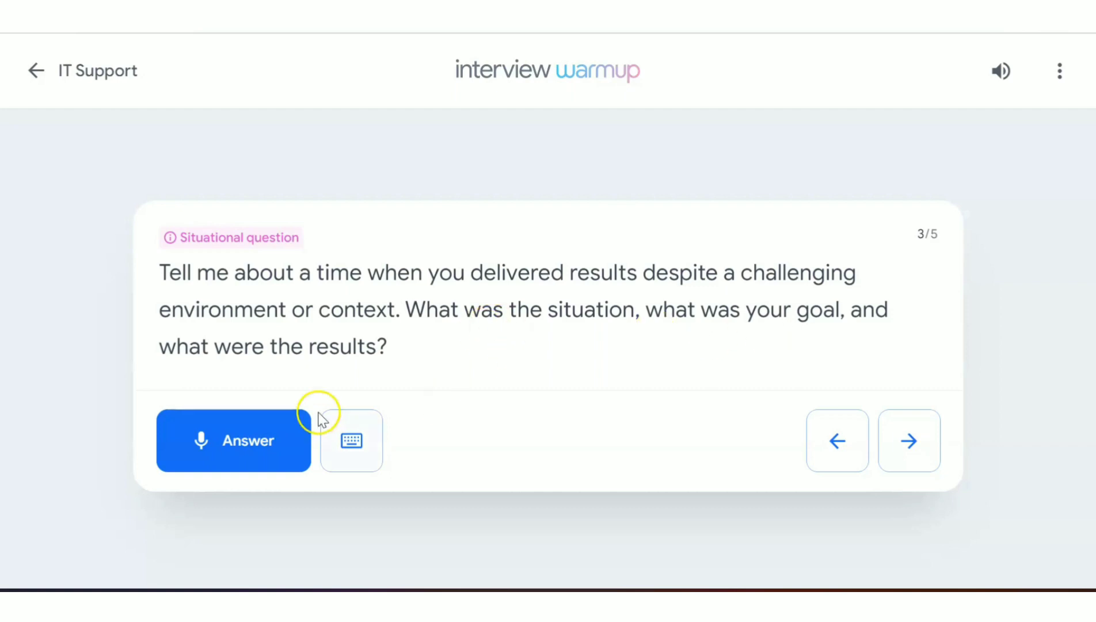
# Record a spoken answer to question 3.
pyautogui.click(272, 437)
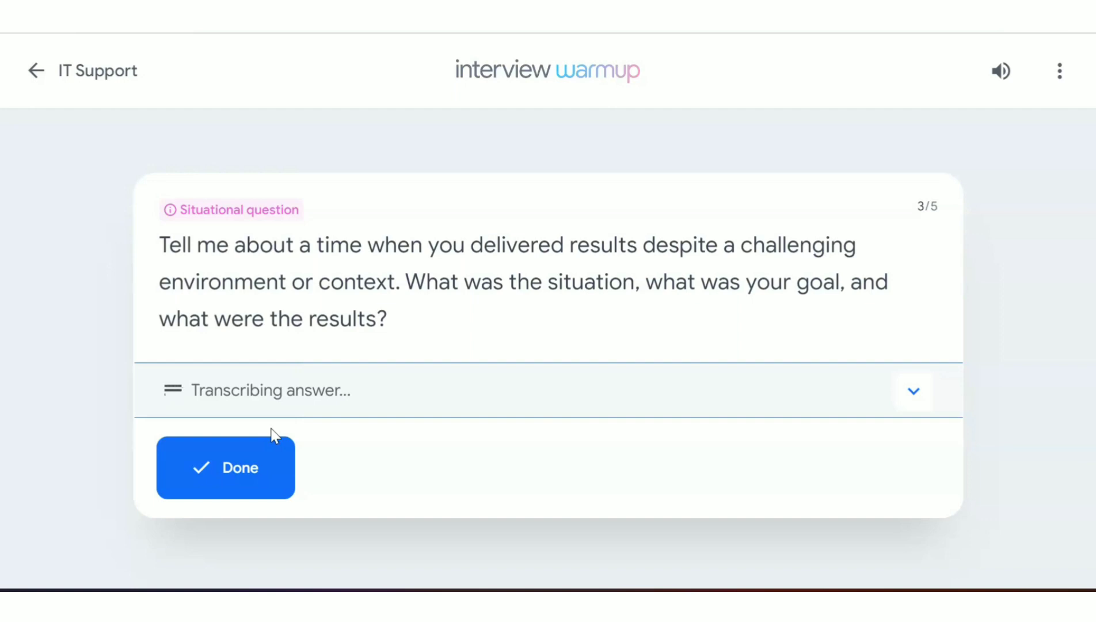
pyautogui.click(266, 459)
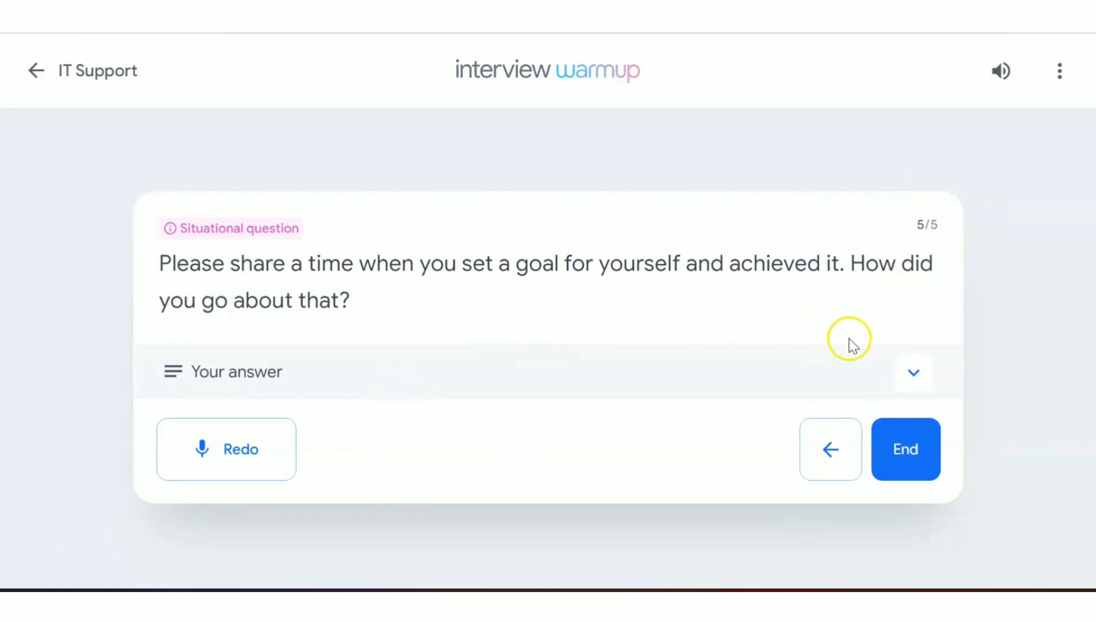
# End the interview and scroll through the five transcribed answer cards.
pyautogui.click(893, 469)
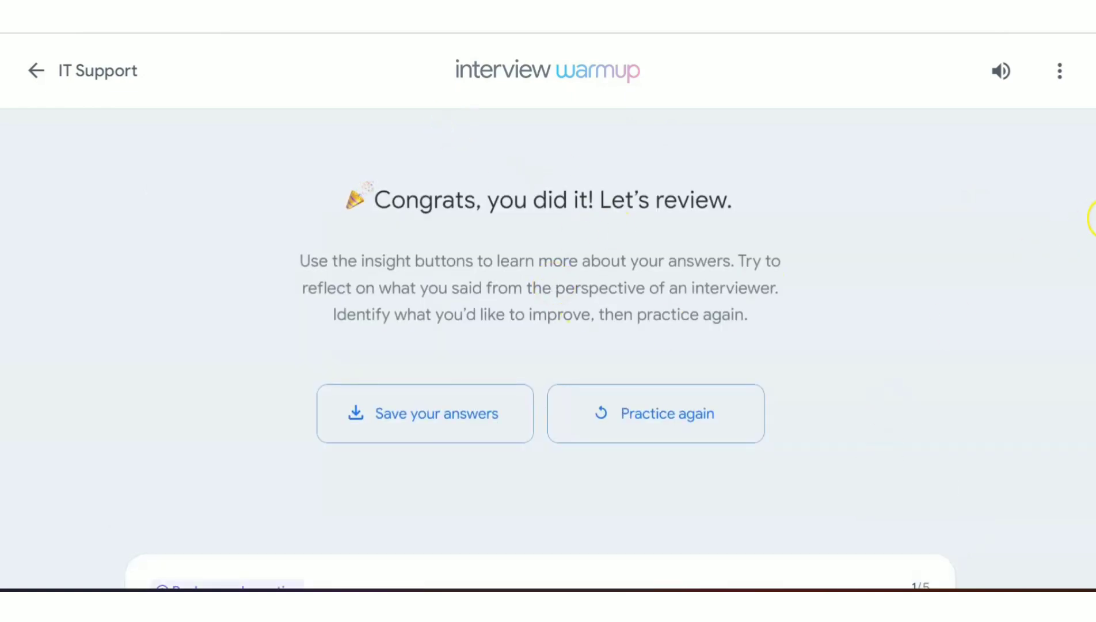
pyautogui.scroll(-4, 539, 345)
pyautogui.scroll(-10, 540, 345)
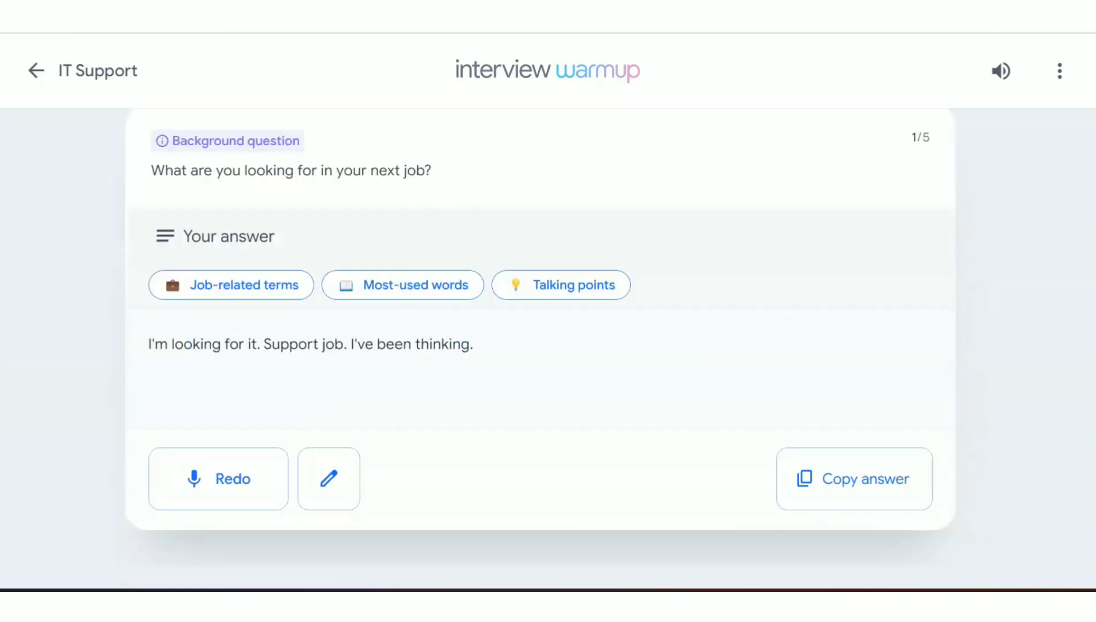
pyautogui.scroll(-9, 540, 345)
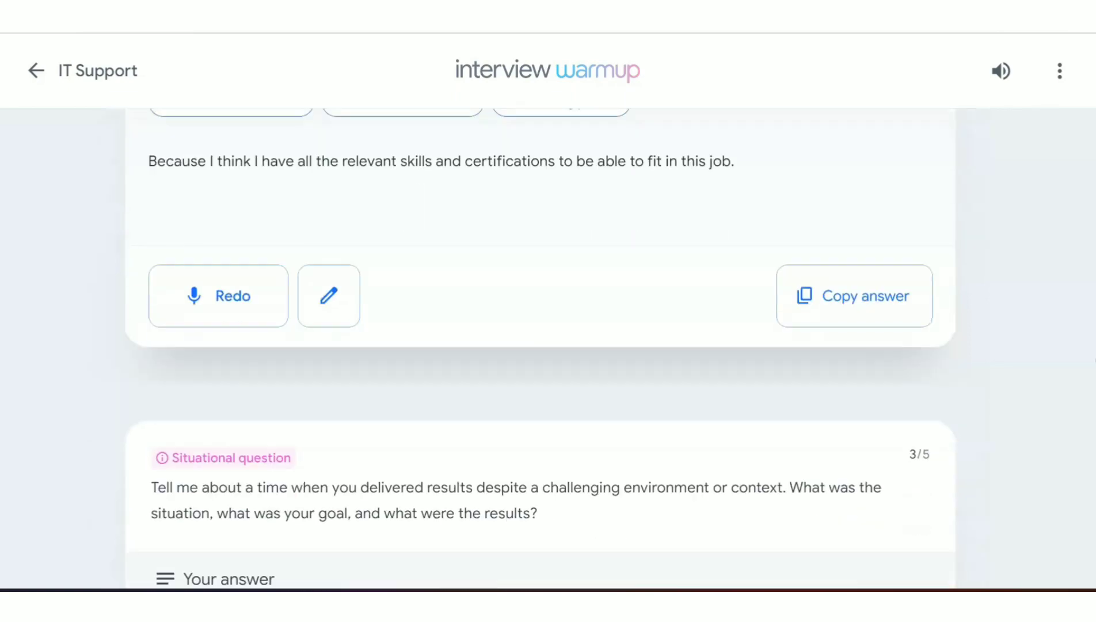
pyautogui.scroll(-10, 1093, 389)
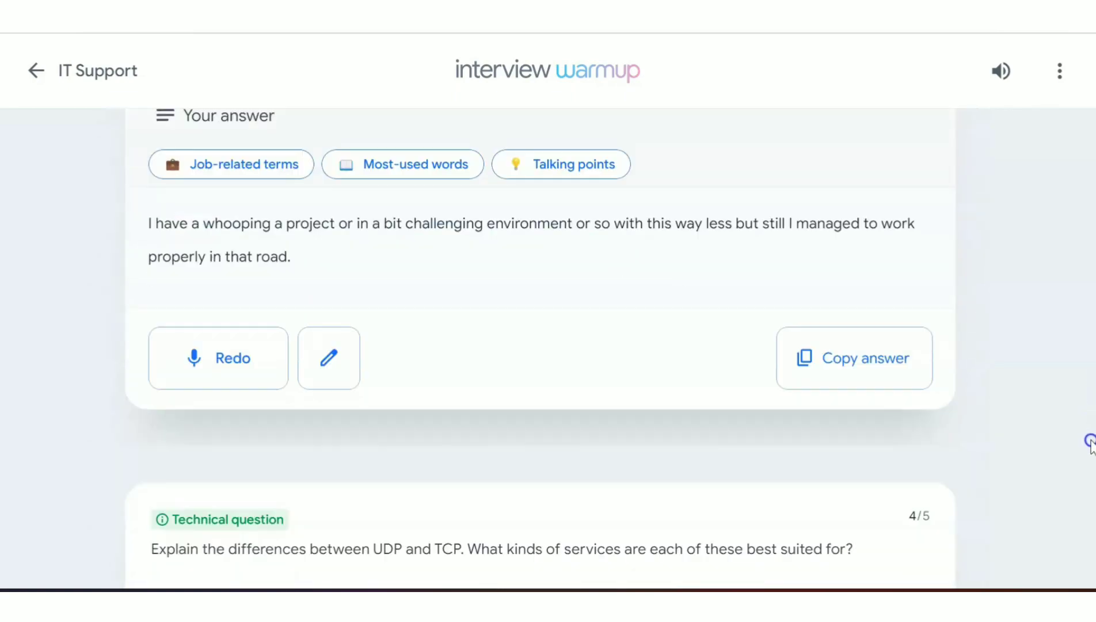
pyautogui.scroll(-2, 1088, 494)
pyautogui.scroll(20, 1088, 493)
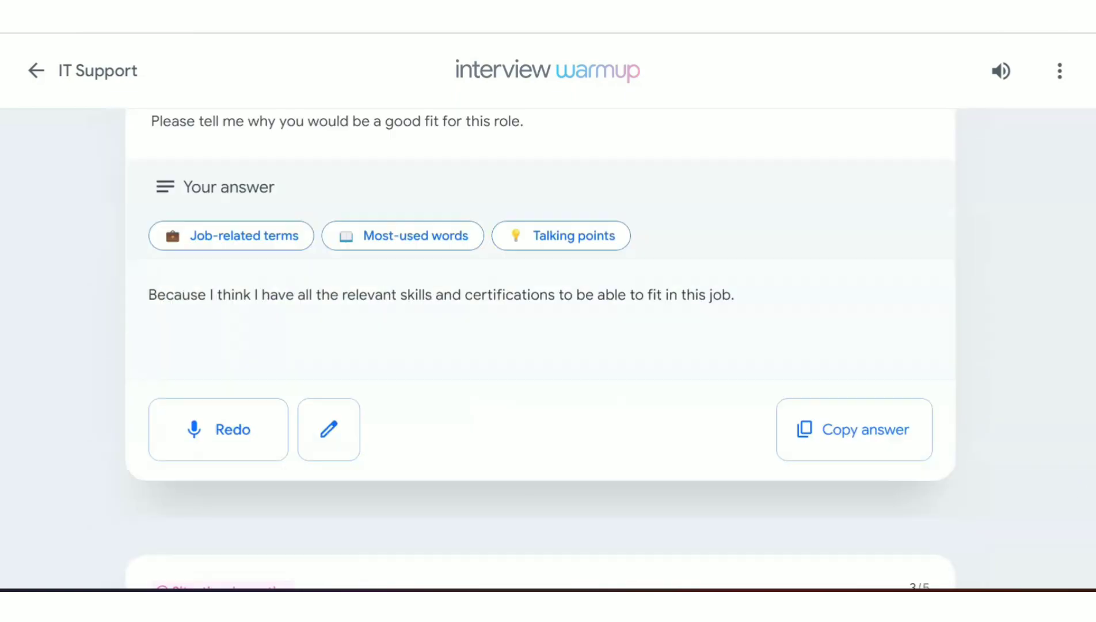
pyautogui.scroll(-1, 540, 386)
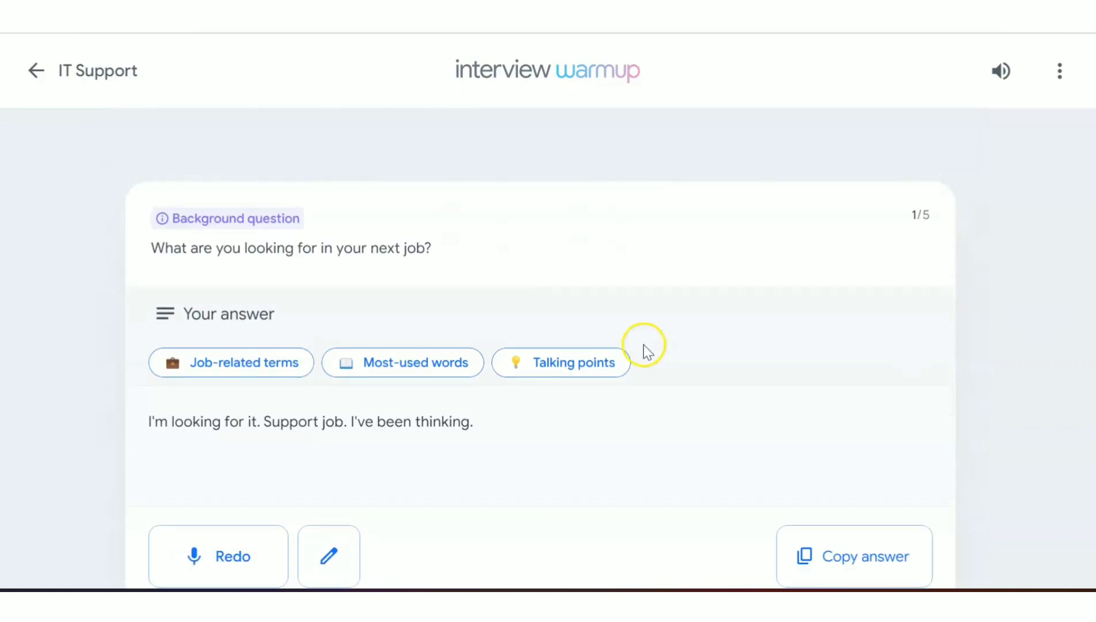
pyautogui.scroll(6, 540, 342)
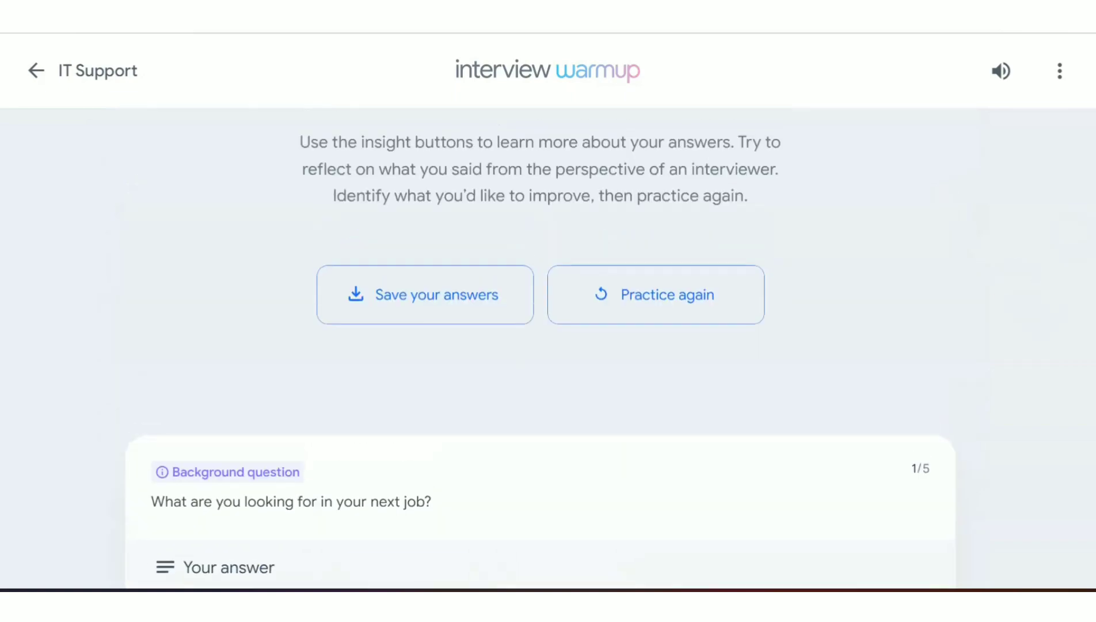
pyautogui.scroll(-6, 596, 383)
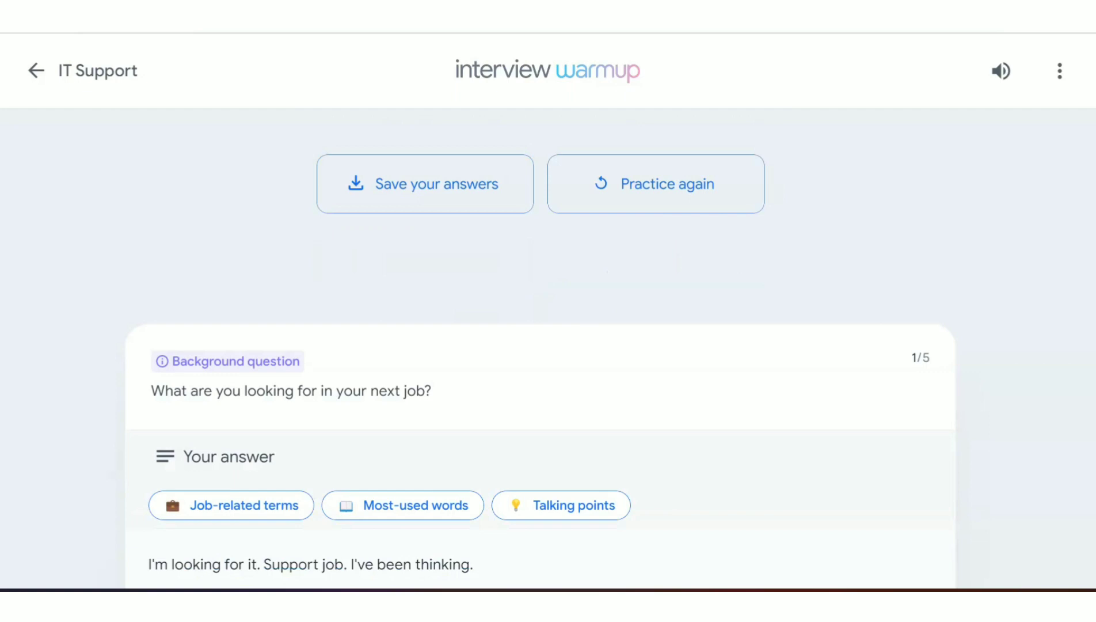
# Show the Talking points insights for the first and third answers.
pyautogui.click(597, 383)
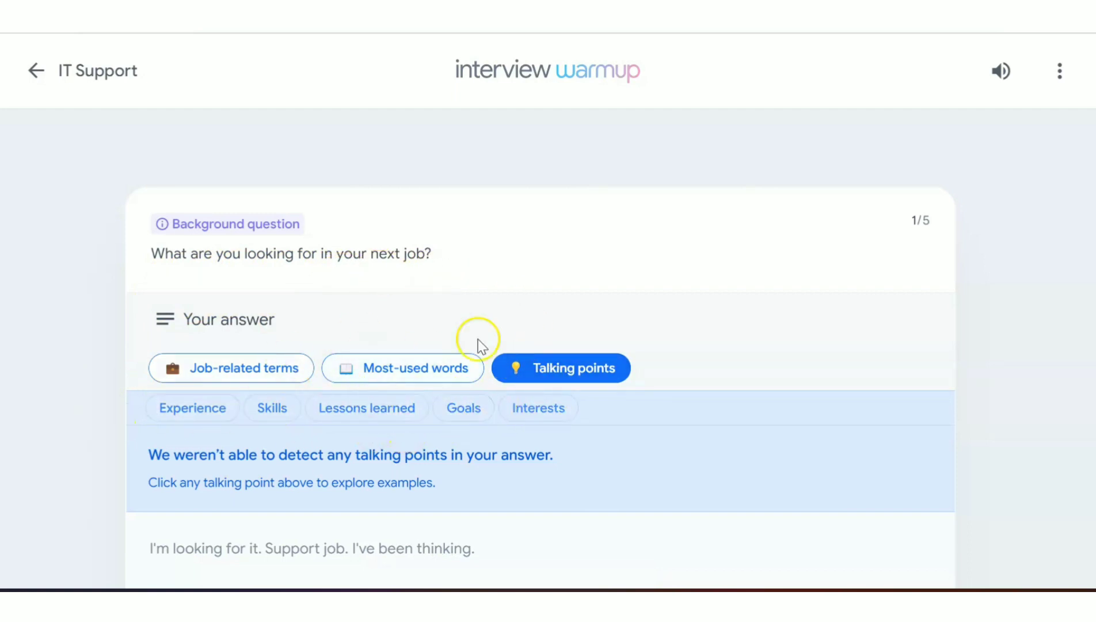
pyautogui.scroll(-15, 541, 345)
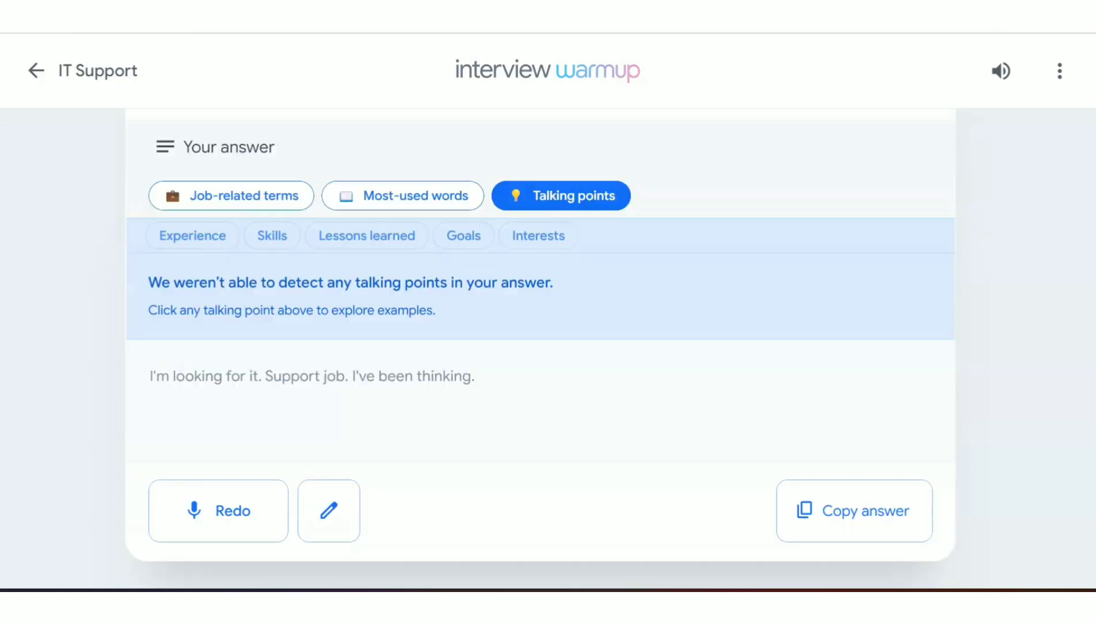
pyautogui.scroll(-1, 541, 374)
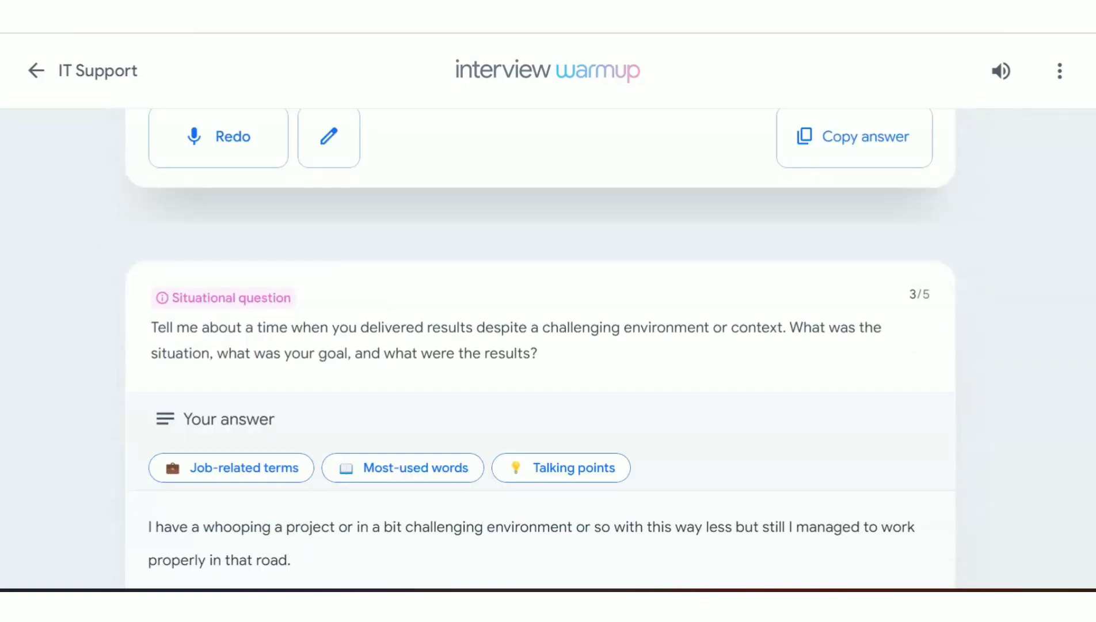
pyautogui.click(561, 473)
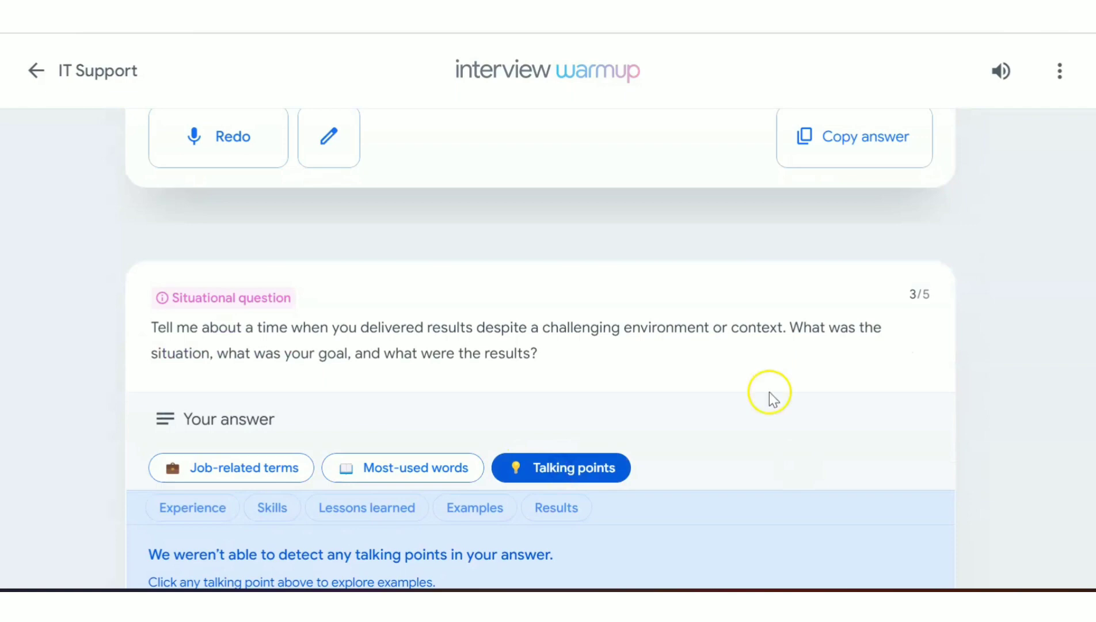
# View most-used words and job-related terms for question 3's answer.
pyautogui.scroll(-3, 766, 392)
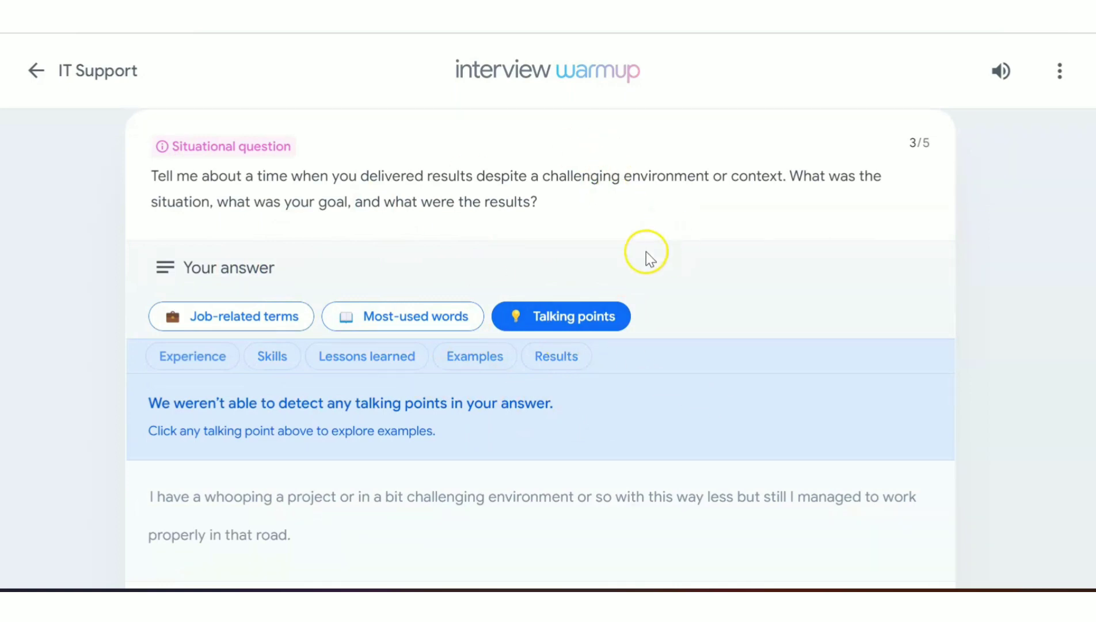
pyautogui.click(448, 320)
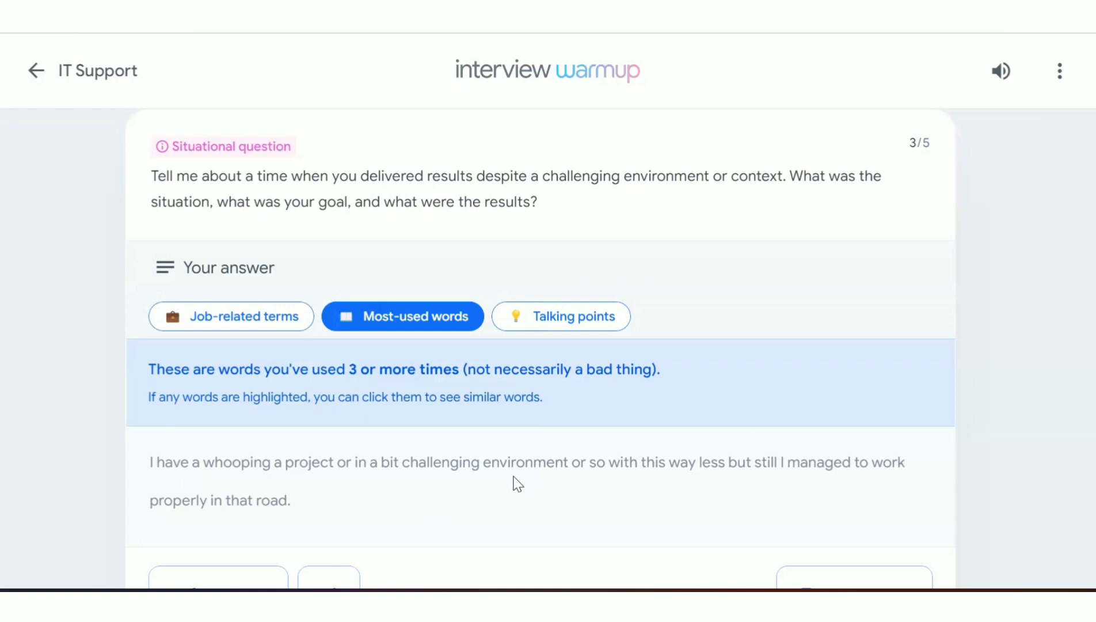
pyautogui.click(415, 314)
pyautogui.click(252, 324)
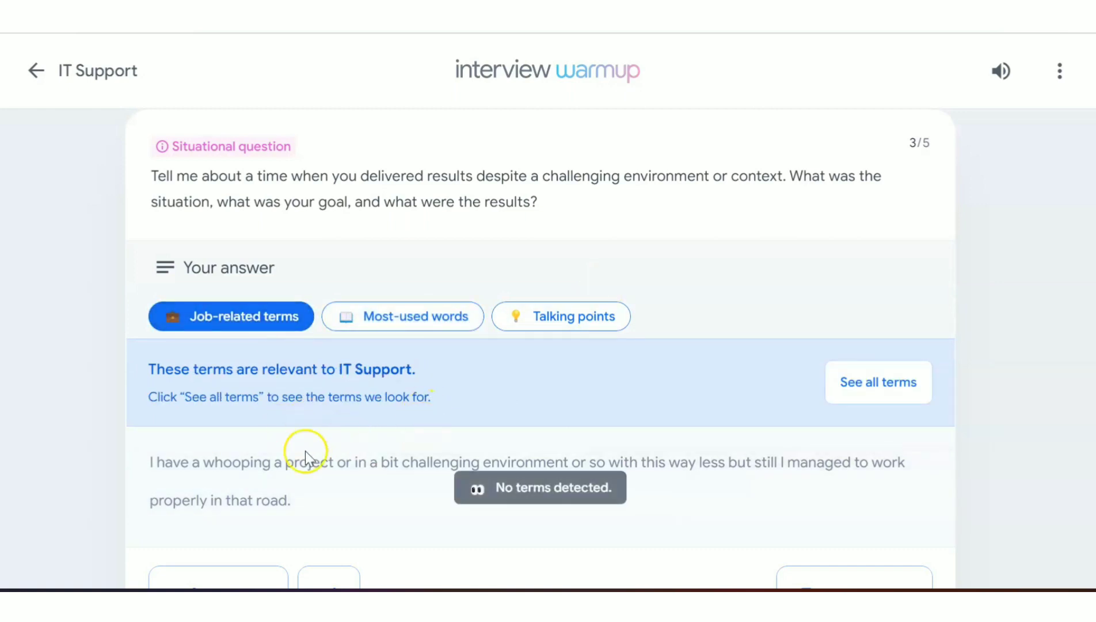
# Look over the full IT Support keyword list, then scroll back to the Congrats header.
pyautogui.click(877, 398)
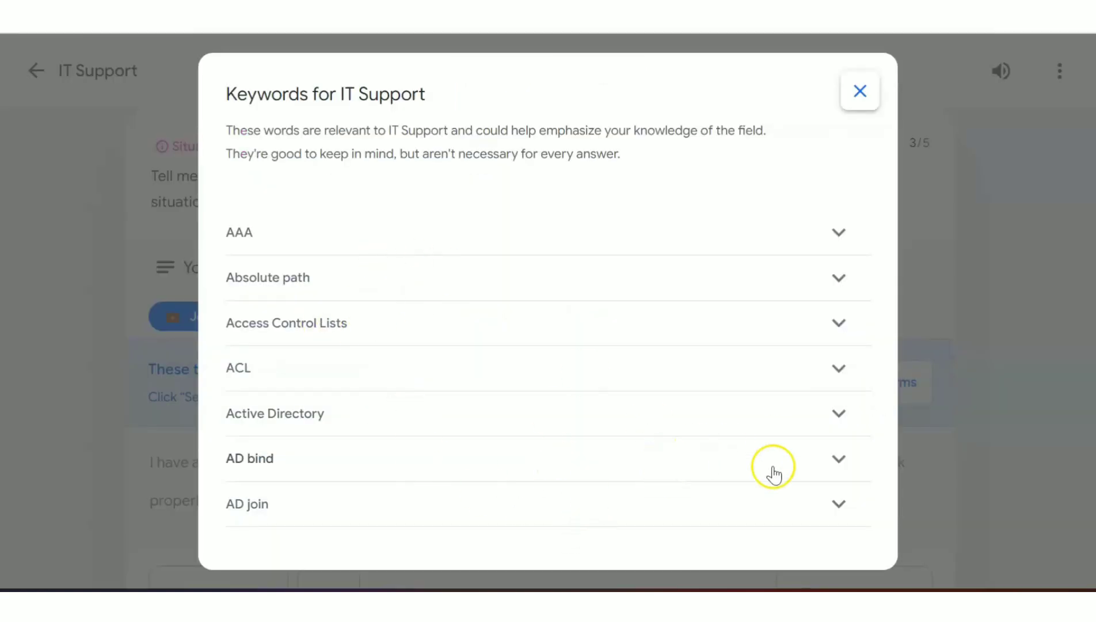
pyautogui.click(860, 91)
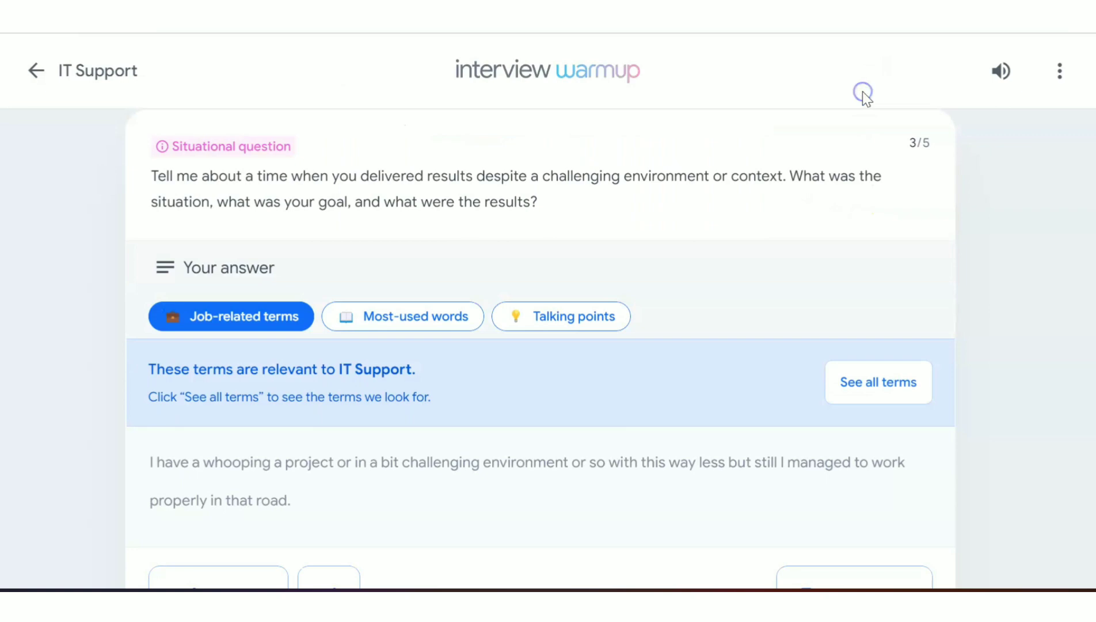
pyautogui.scroll(10, 541, 345)
pyautogui.scroll(-20, 541, 346)
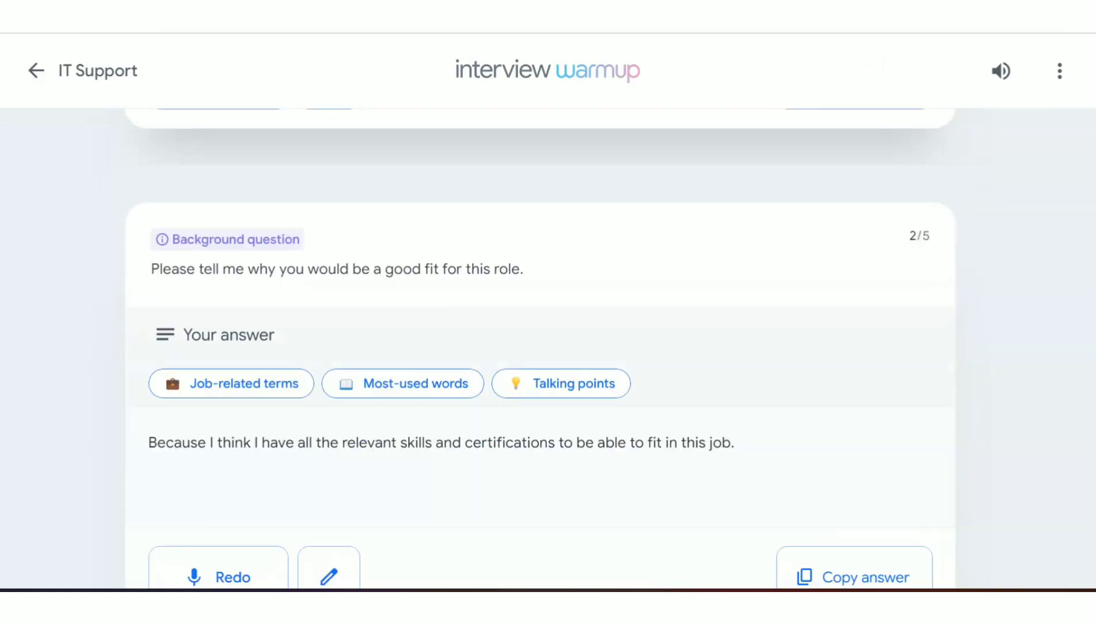
pyautogui.scroll(4, 541, 346)
pyautogui.scroll(10, 541, 346)
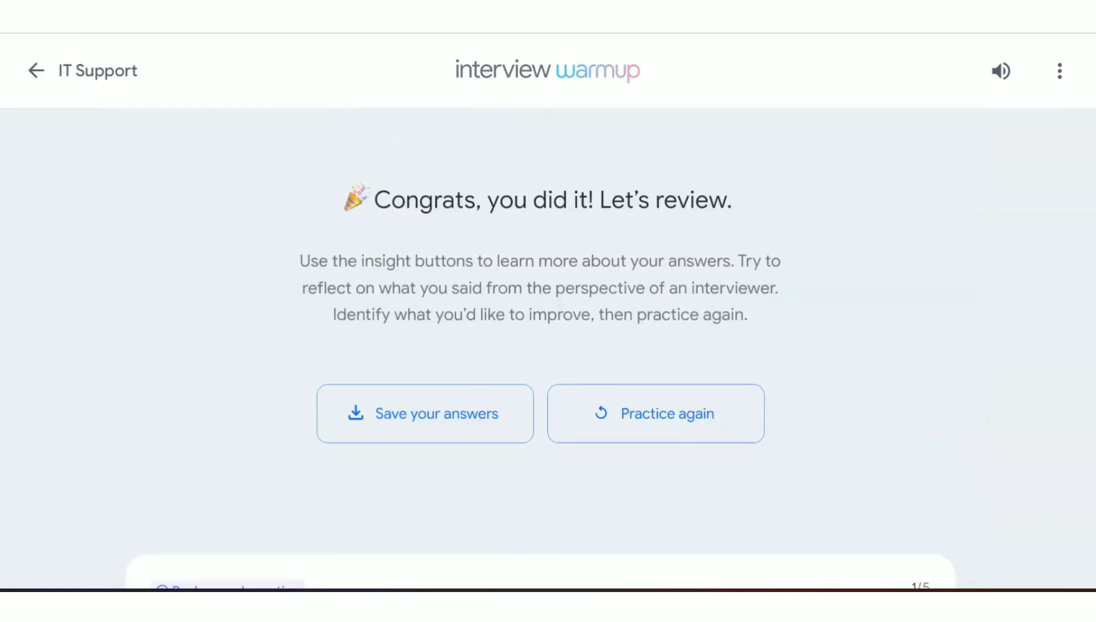
# Bring up the Practice again choices and dismiss them without starting.
pyautogui.scroll(-2, 541, 345)
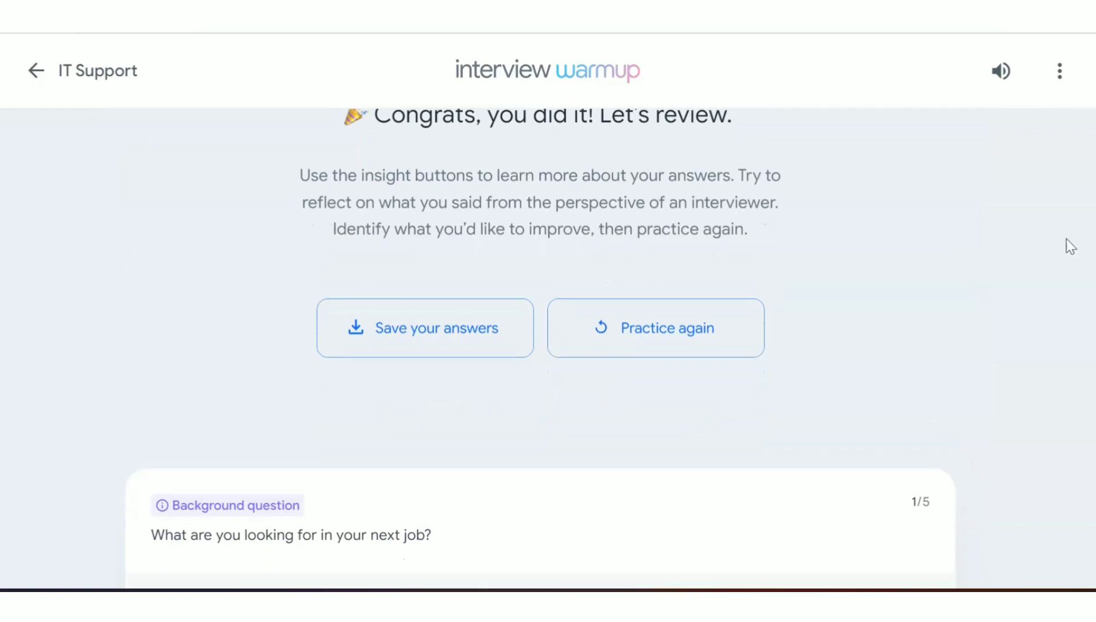
pyautogui.click(670, 353)
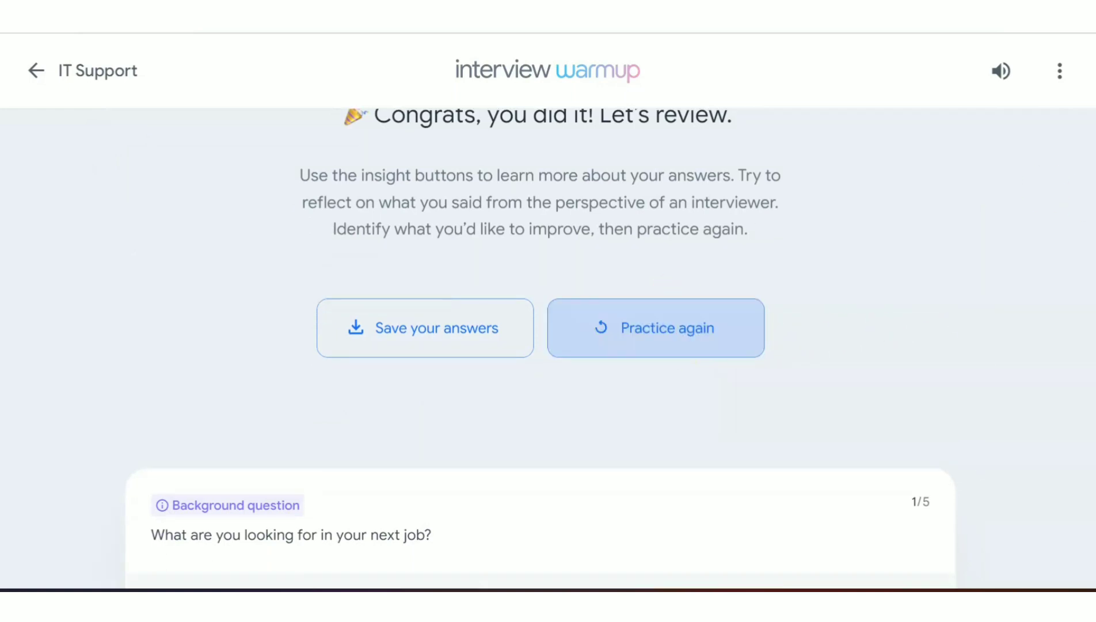
pyautogui.scroll(2, 875, 375)
pyautogui.click(677, 442)
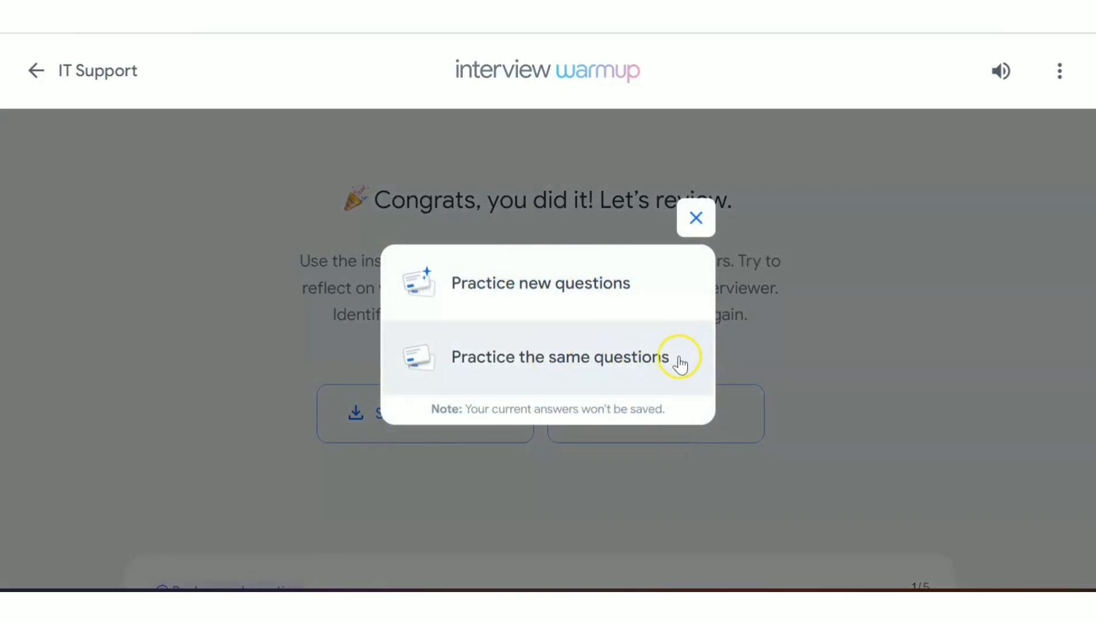
pyautogui.click(709, 221)
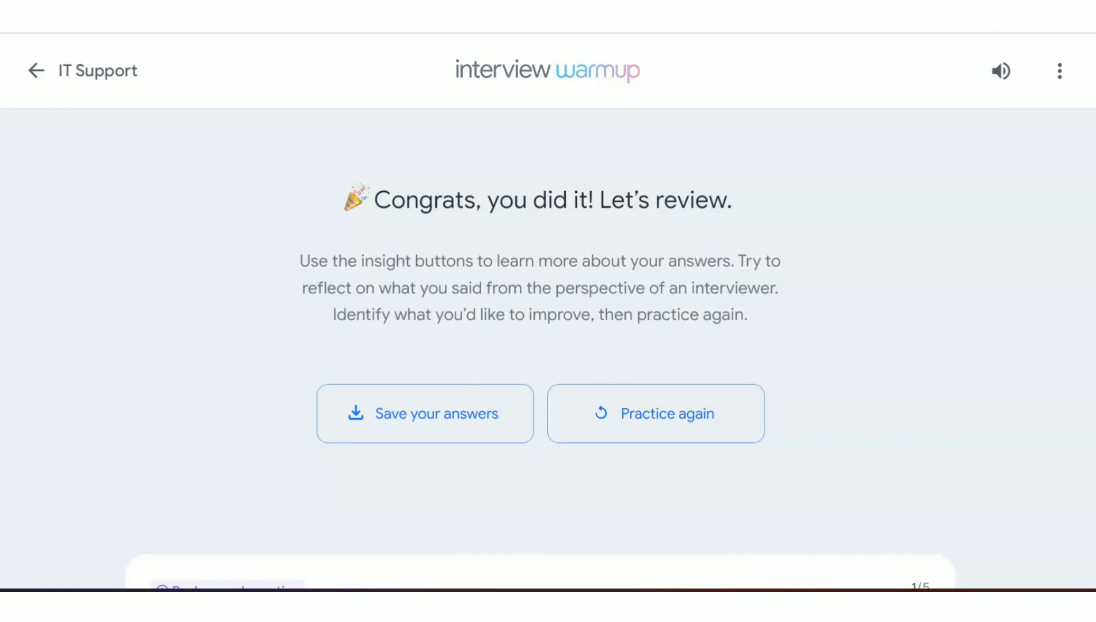
# Start a fresh IT Support round with new questions via Practice again.
pyautogui.scroll(-10, 540, 345)
pyautogui.scroll(8, 540, 345)
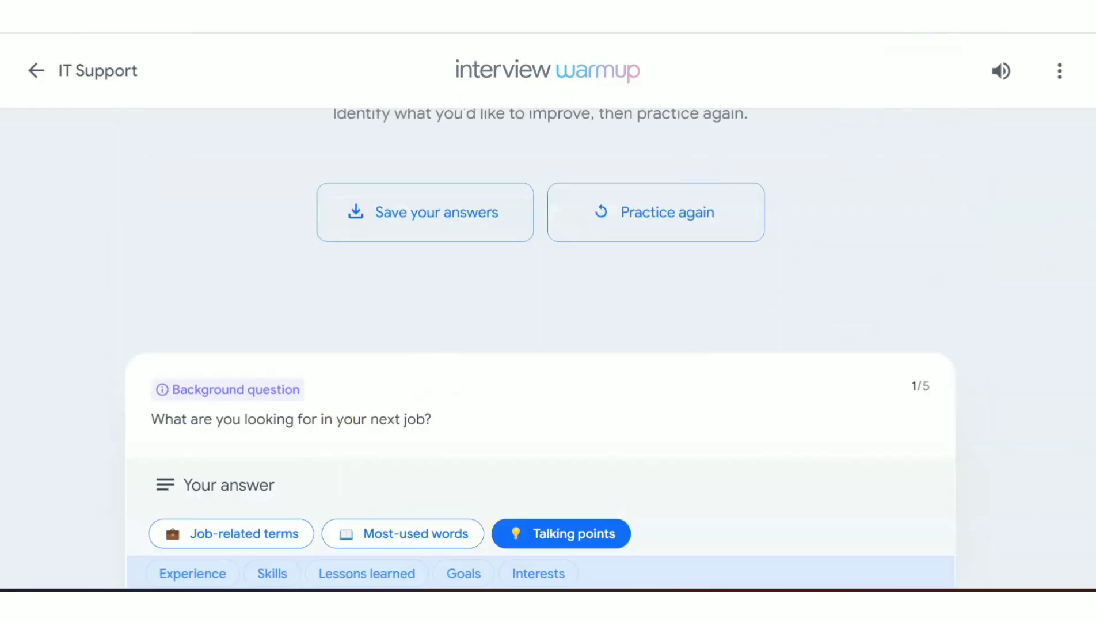
pyautogui.scroll(4, 540, 346)
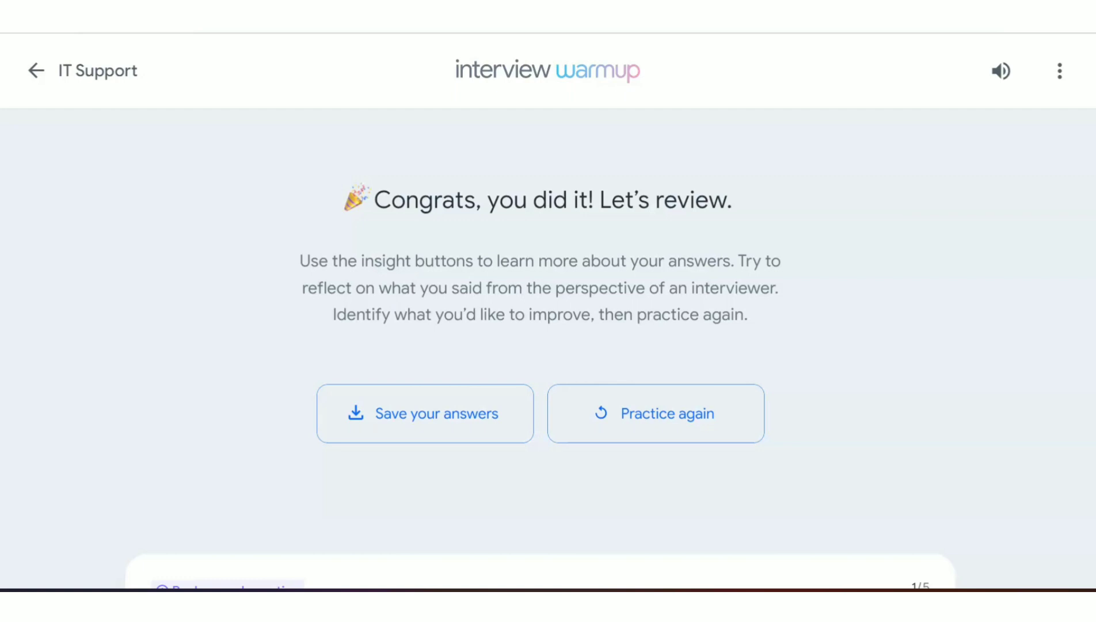
pyautogui.click(670, 411)
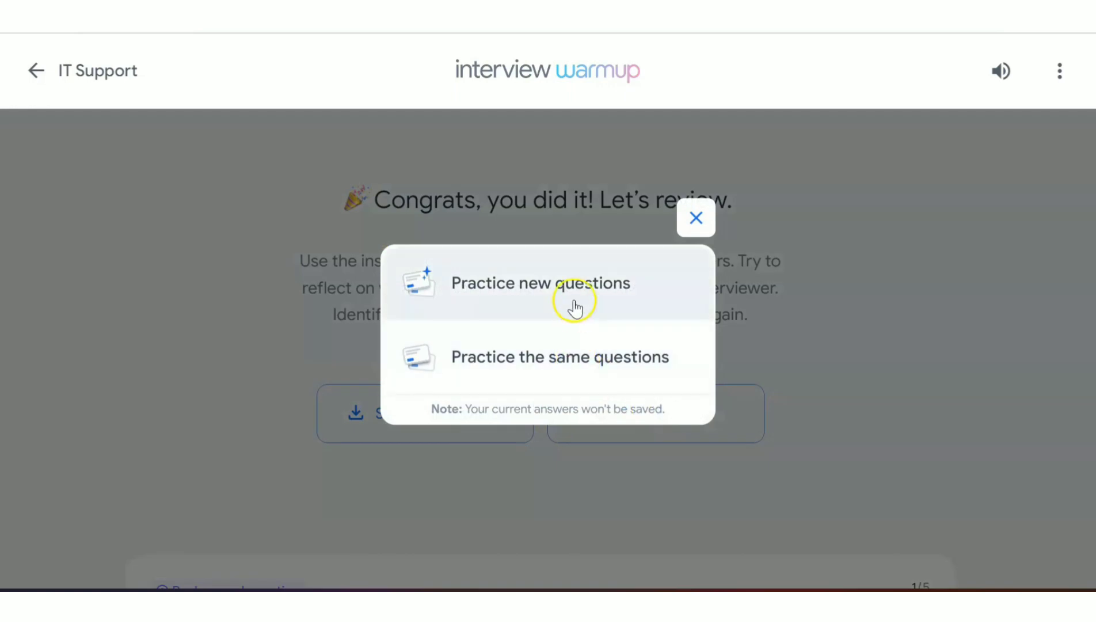
pyautogui.click(574, 286)
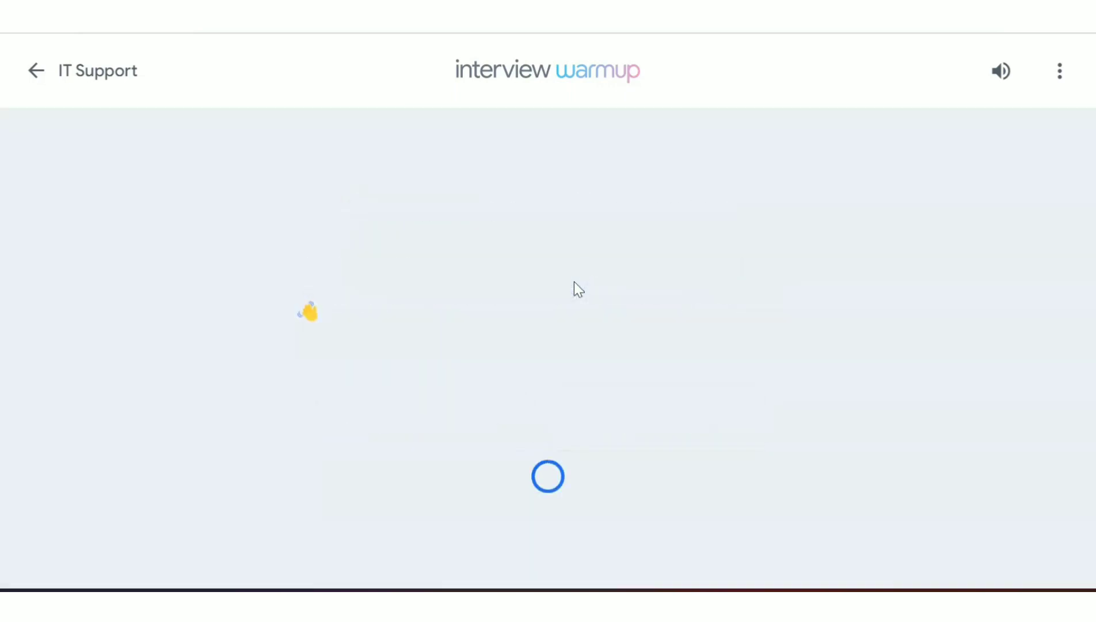